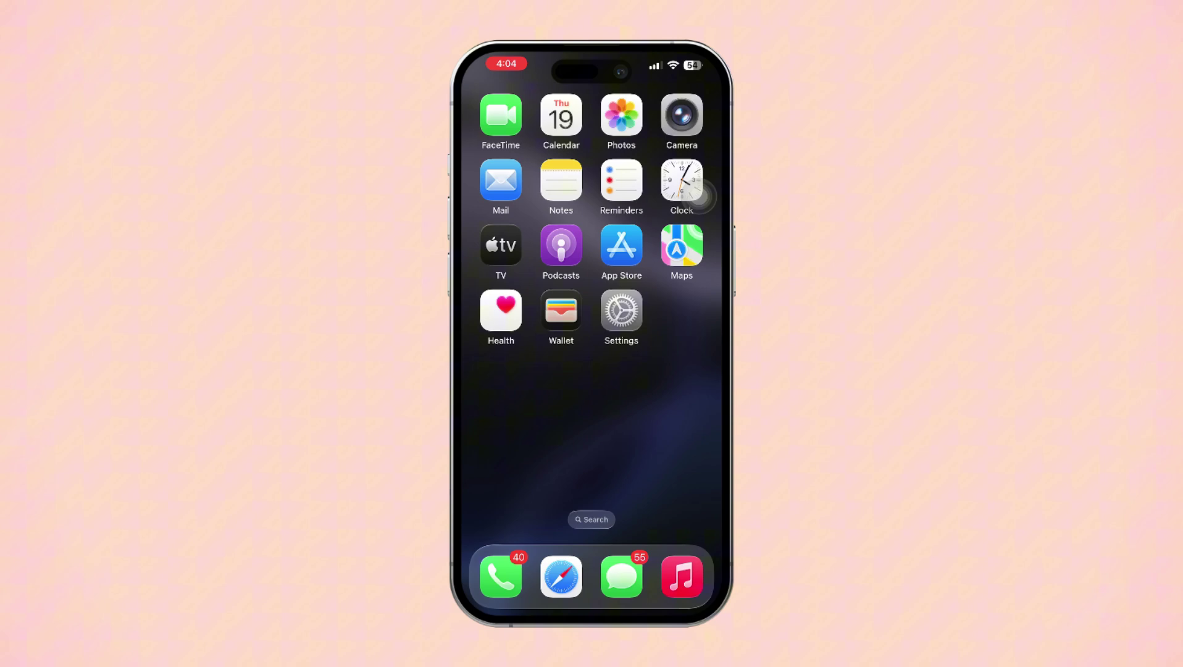
# Expand Control Center's connectivity panel and turn on Airplane Mode
pyautogui.moveTo(688, 57); pyautogui.dragTo(689, 305)
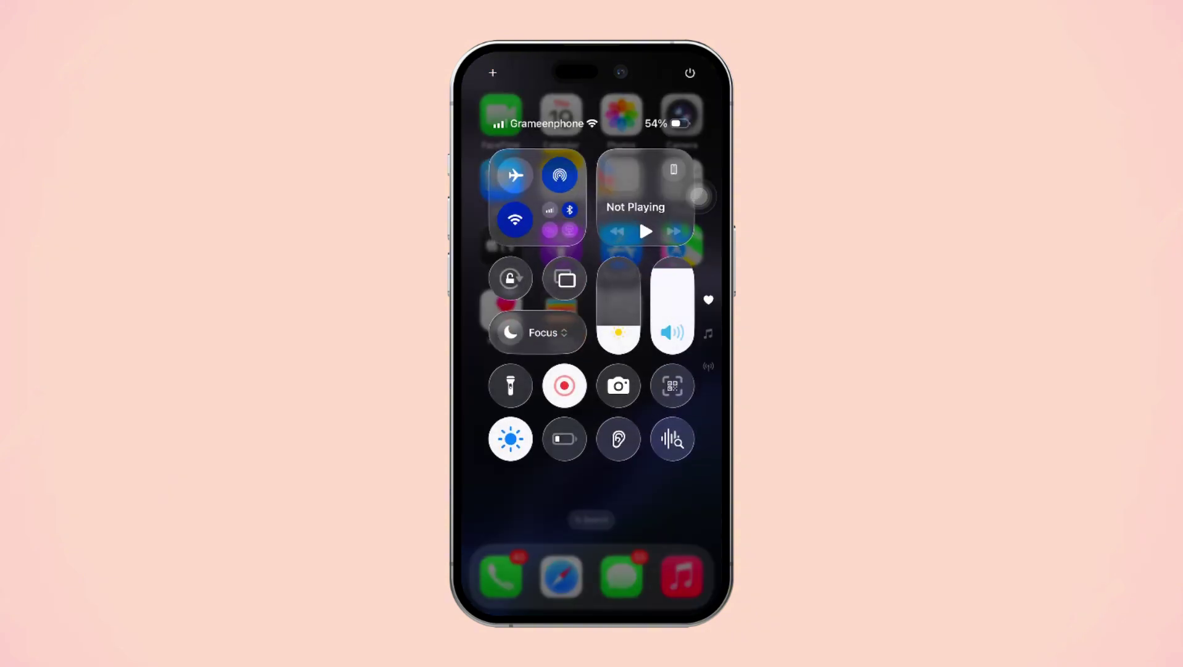
pyautogui.click(527, 158)
pyautogui.click(513, 145)
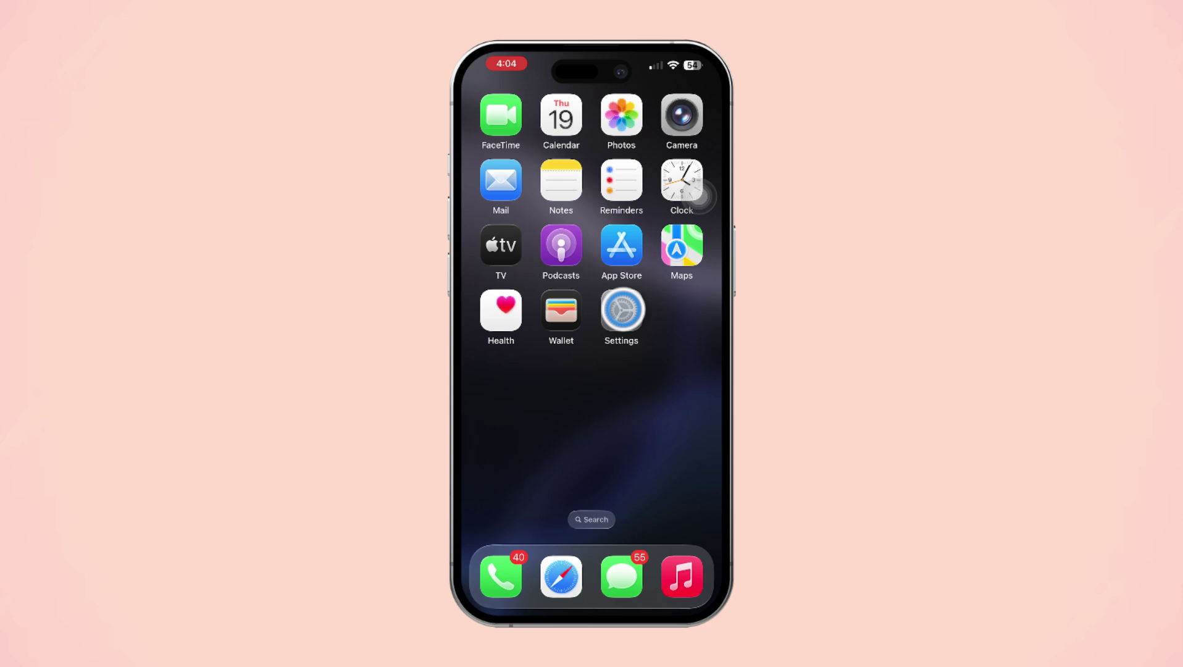
pyautogui.click(622, 310)
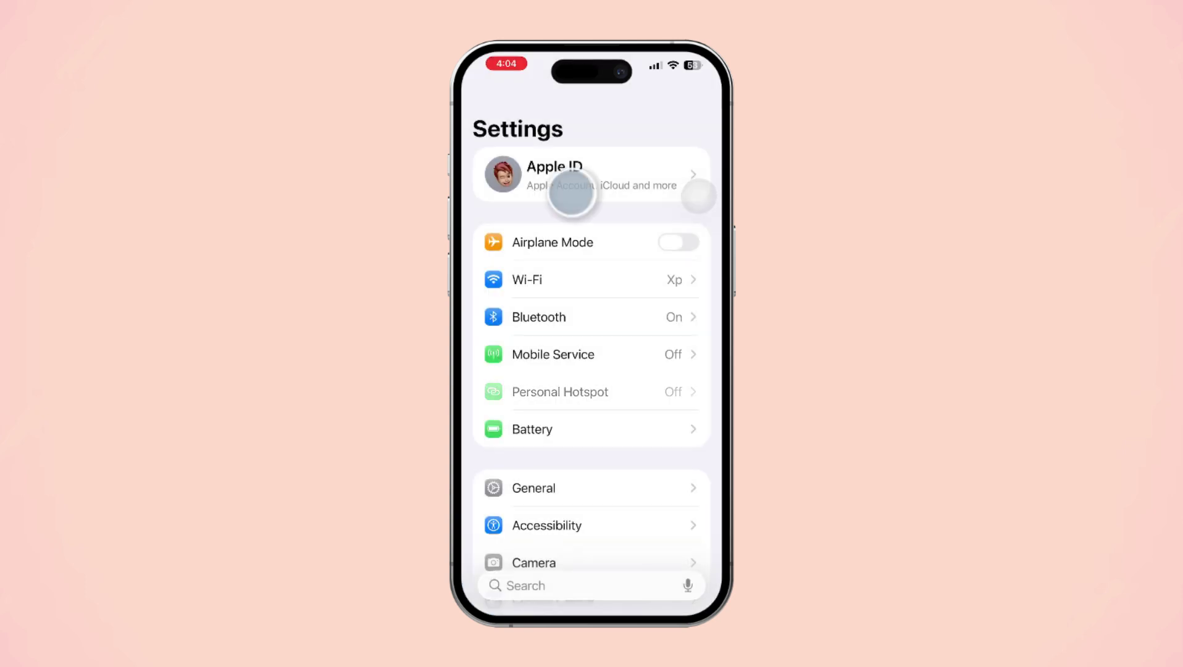
pyautogui.click(559, 177)
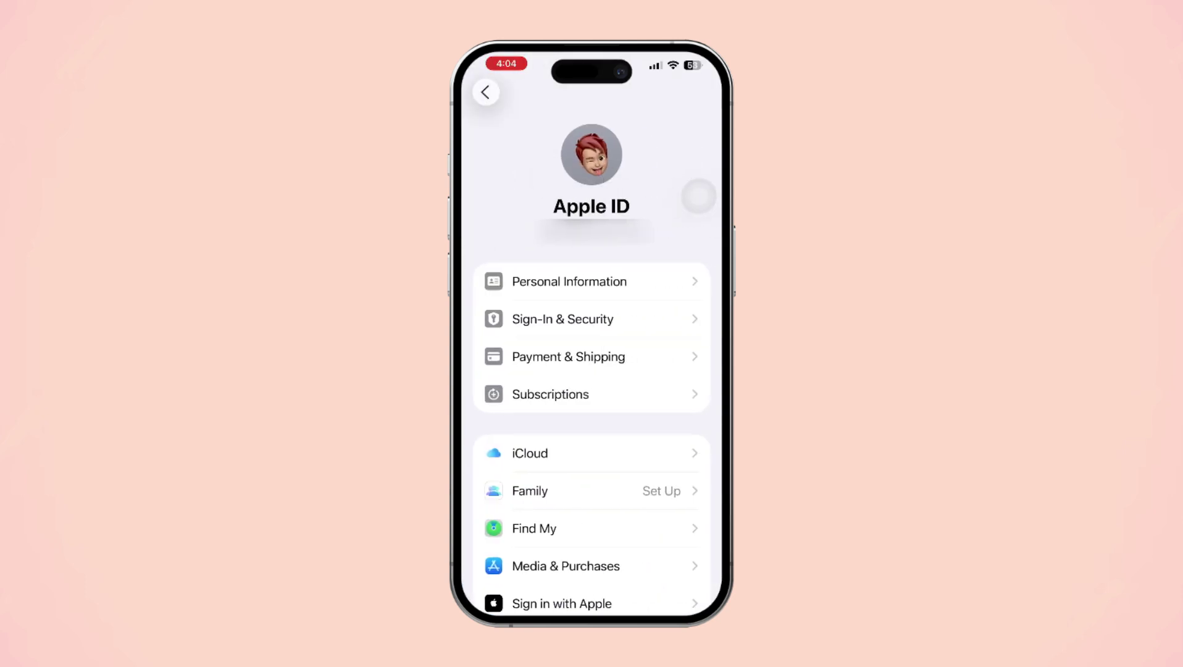
pyautogui.scroll(-5, 592, 415)
pyautogui.click(586, 555)
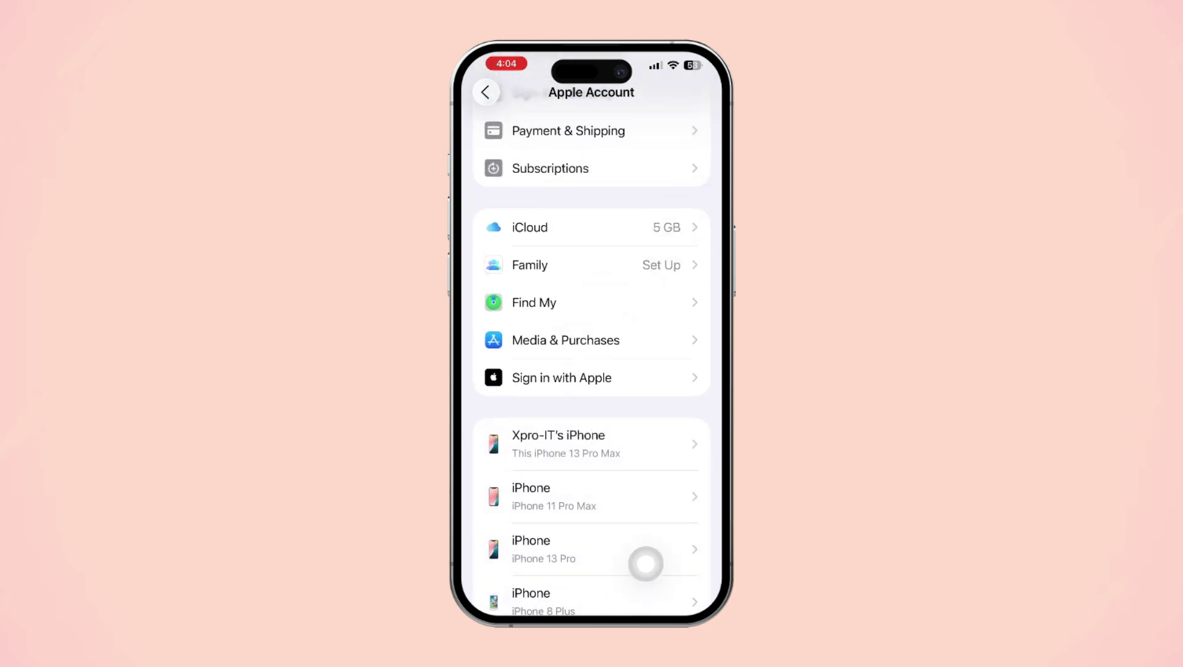
pyautogui.scroll(-5, 699, 544)
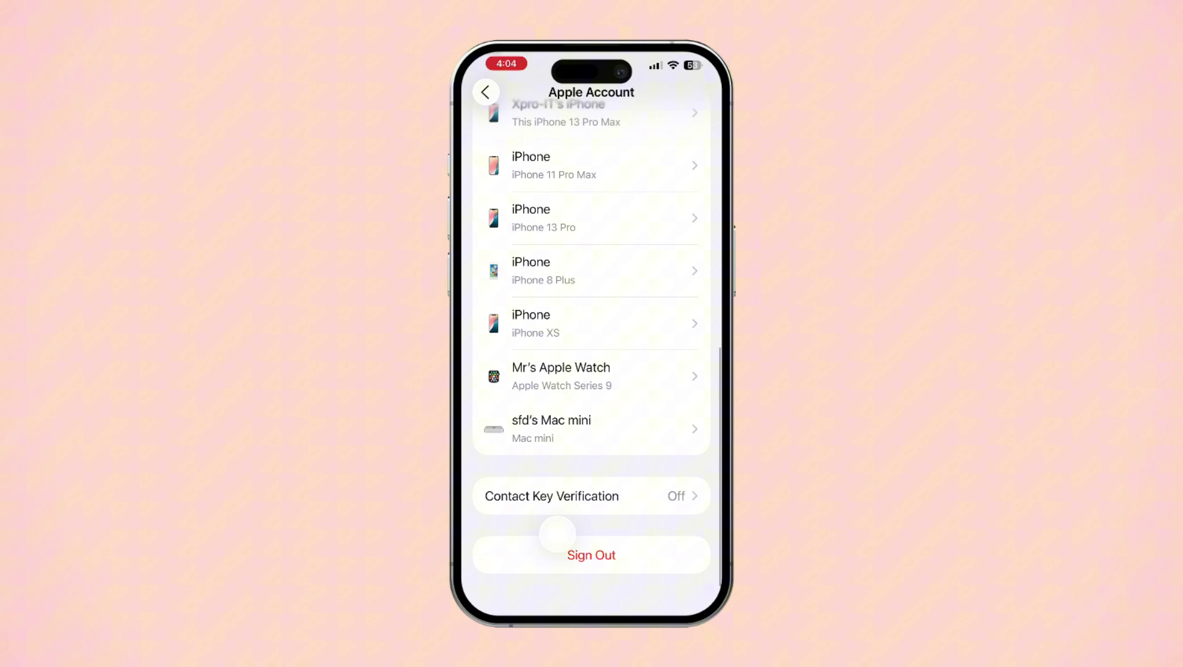
pyautogui.scroll(2, 557, 536)
pyautogui.scroll(-5, 484, 530)
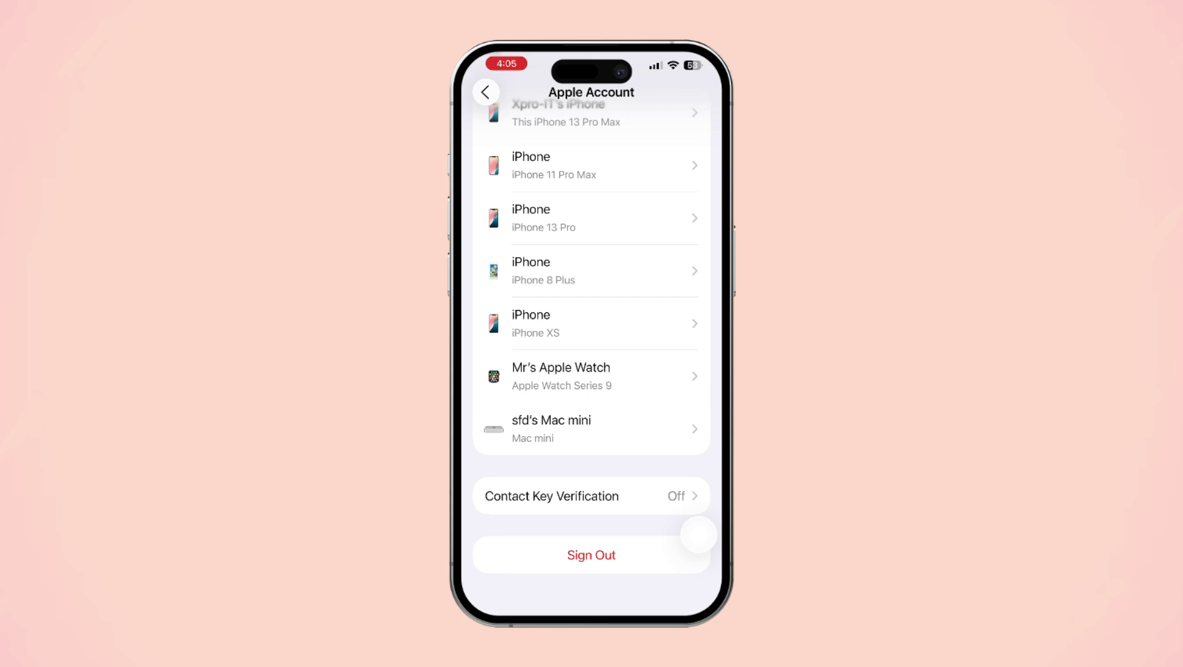
pyautogui.click(699, 534)
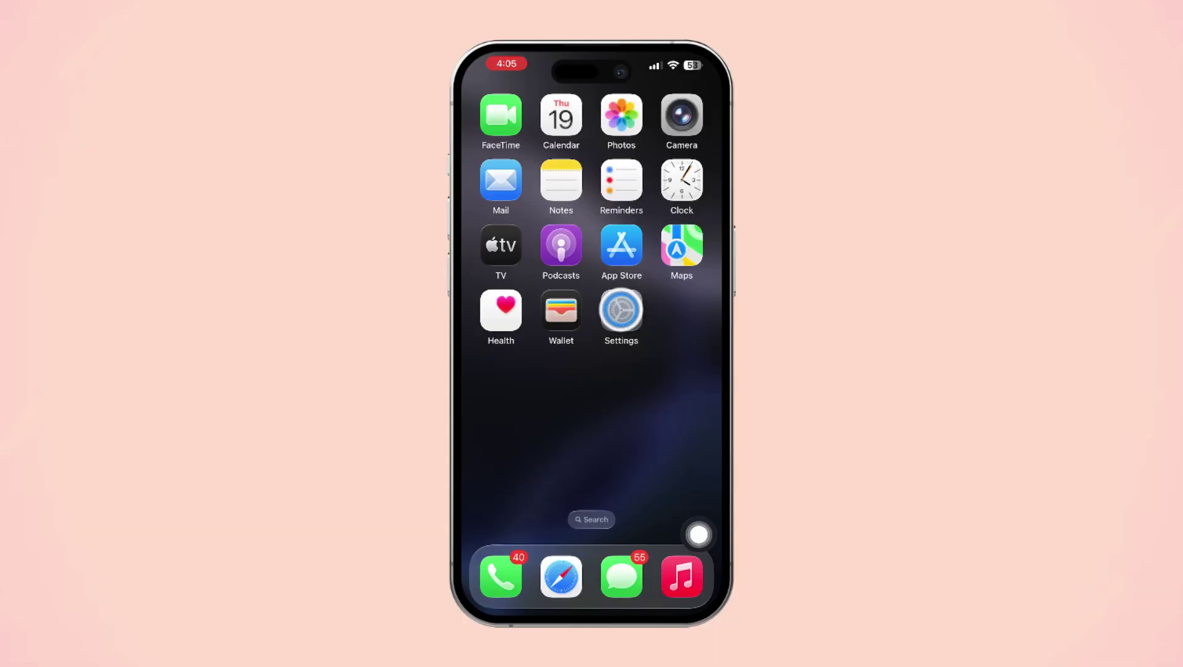
pyautogui.click(622, 310)
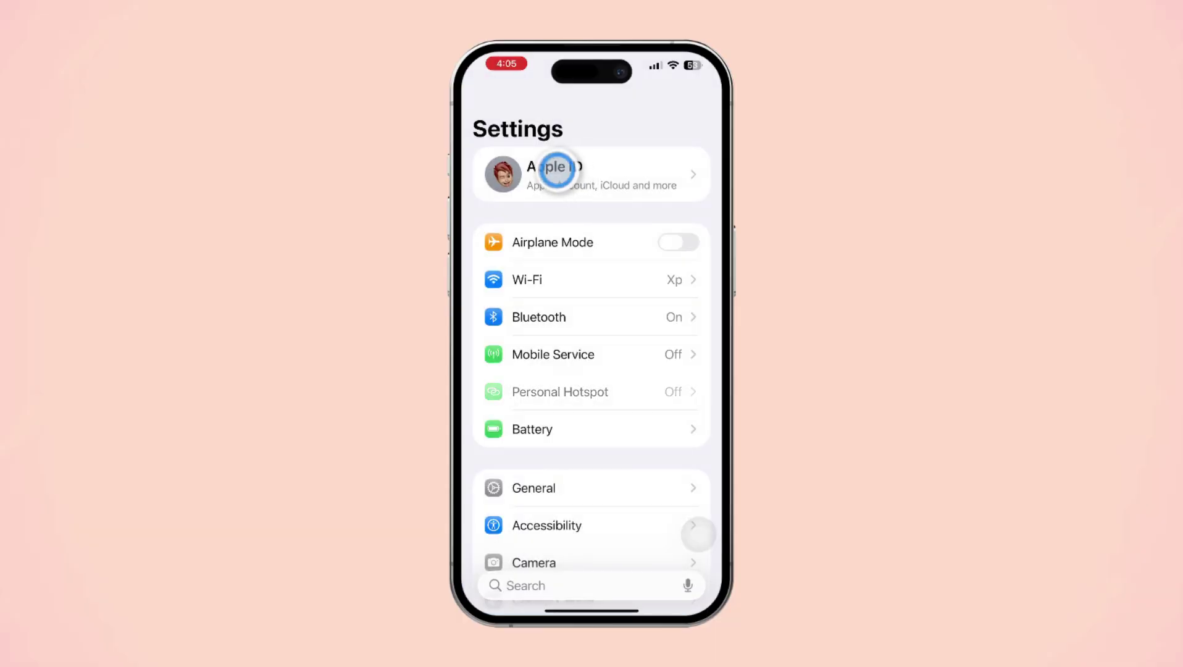
pyautogui.click(558, 171)
pyautogui.scroll(-1, 539, 412)
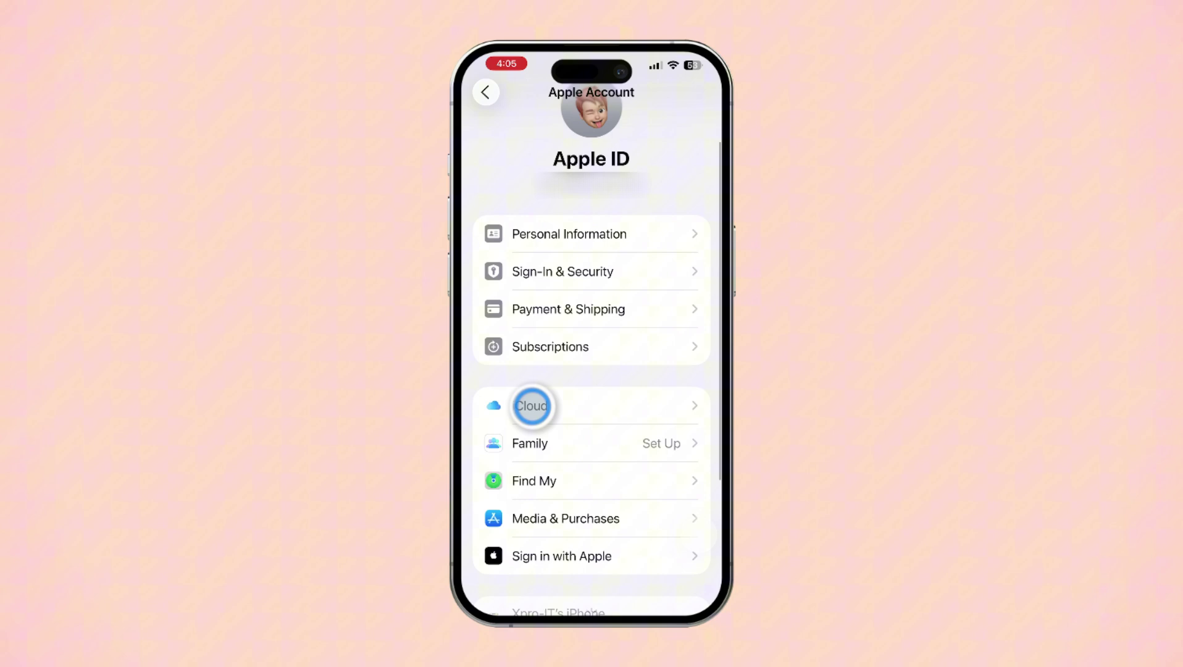
pyautogui.click(530, 406)
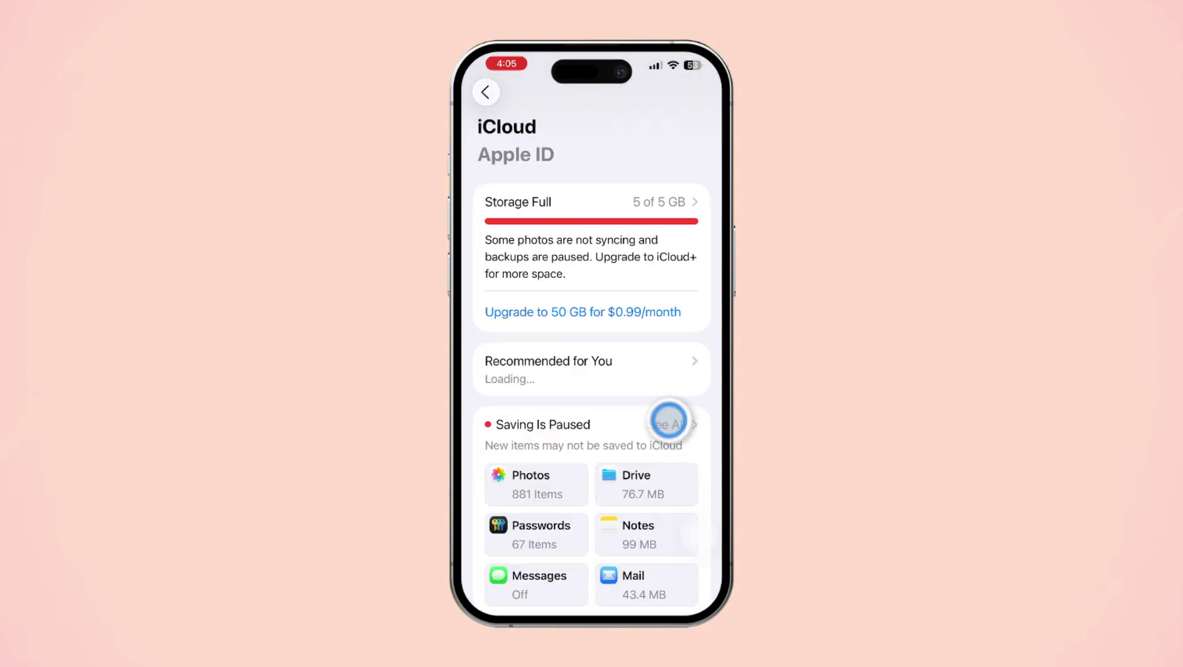
pyautogui.click(668, 424)
pyautogui.scroll(-5, 591, 369)
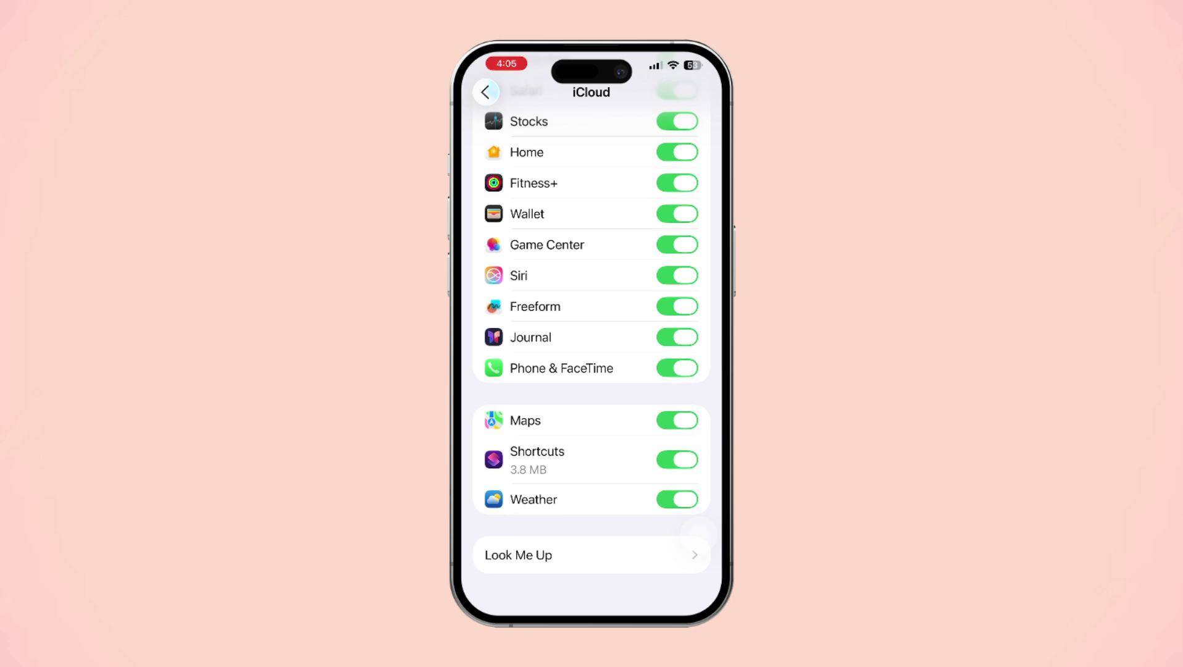
pyautogui.click(698, 535)
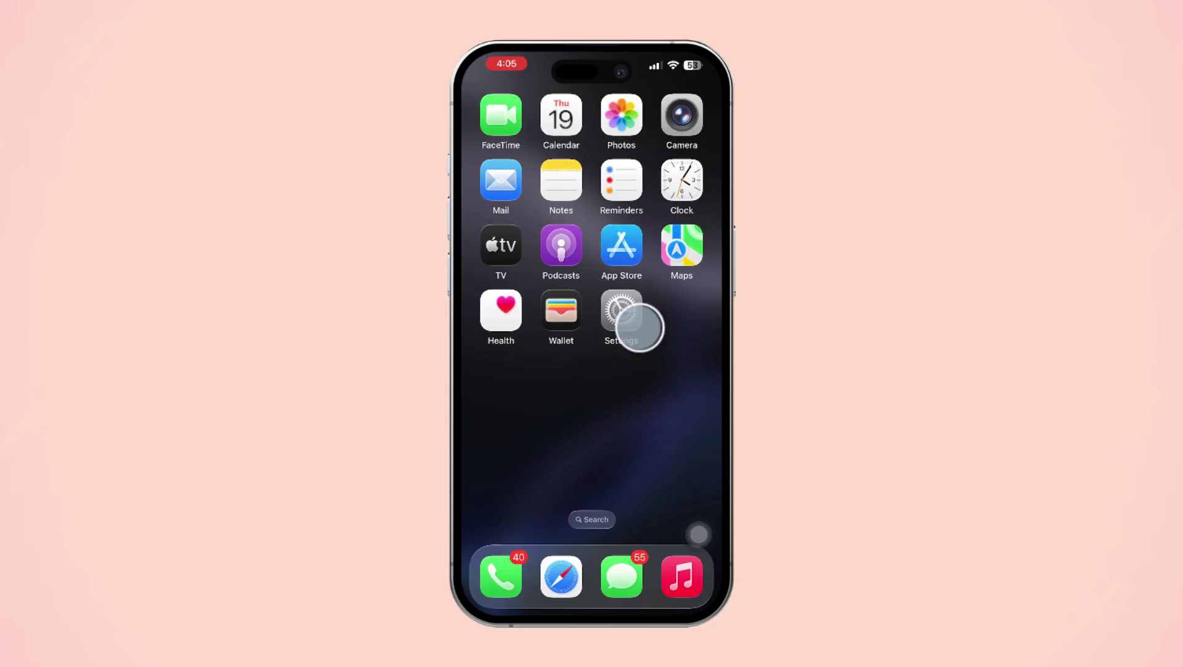
# Browse General > iPhone Storage and start offloading WhatsApp to free space
pyautogui.click(621, 310)
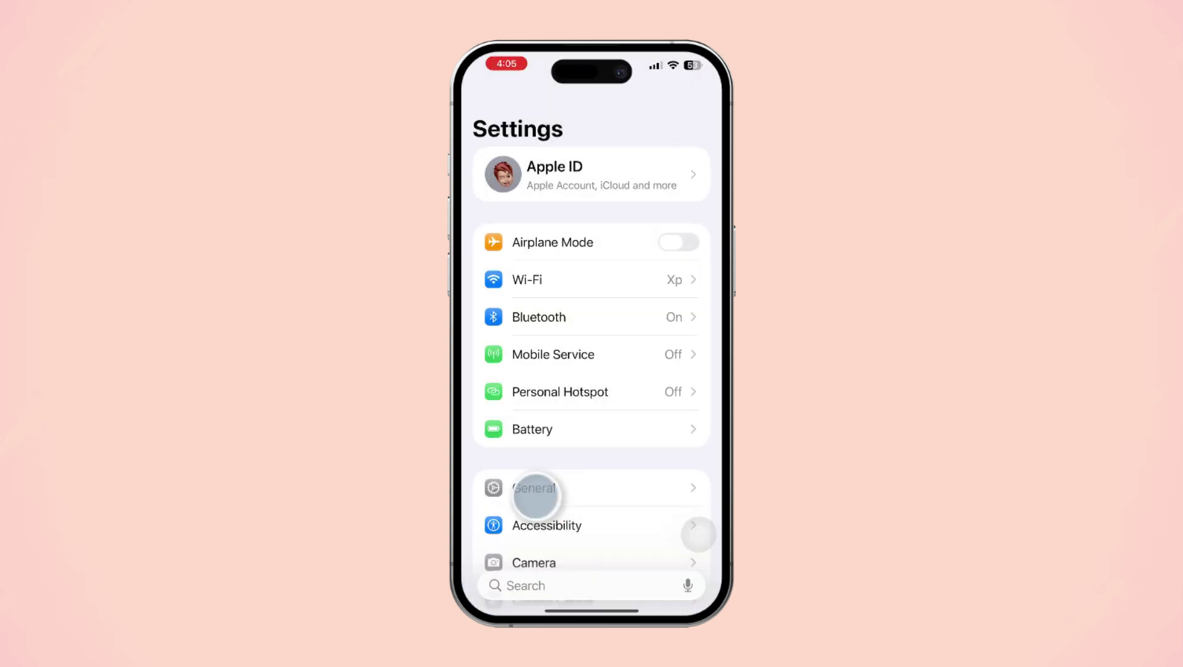
pyautogui.click(525, 486)
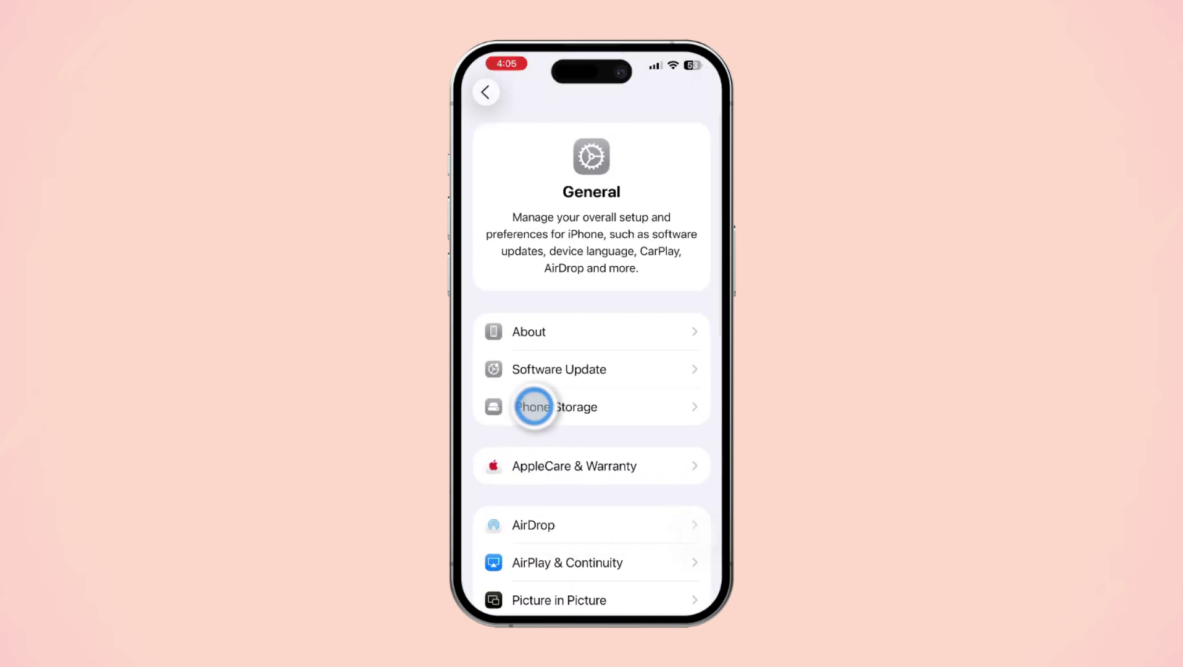
pyautogui.click(532, 406)
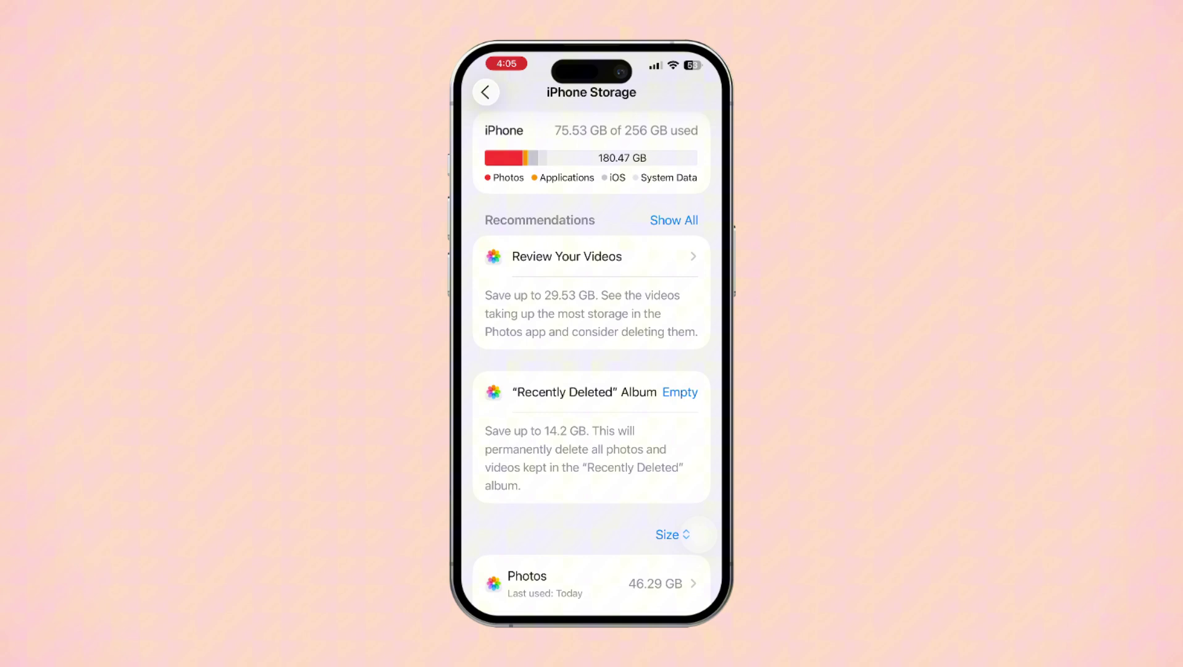
pyautogui.scroll(-10, 694, 535)
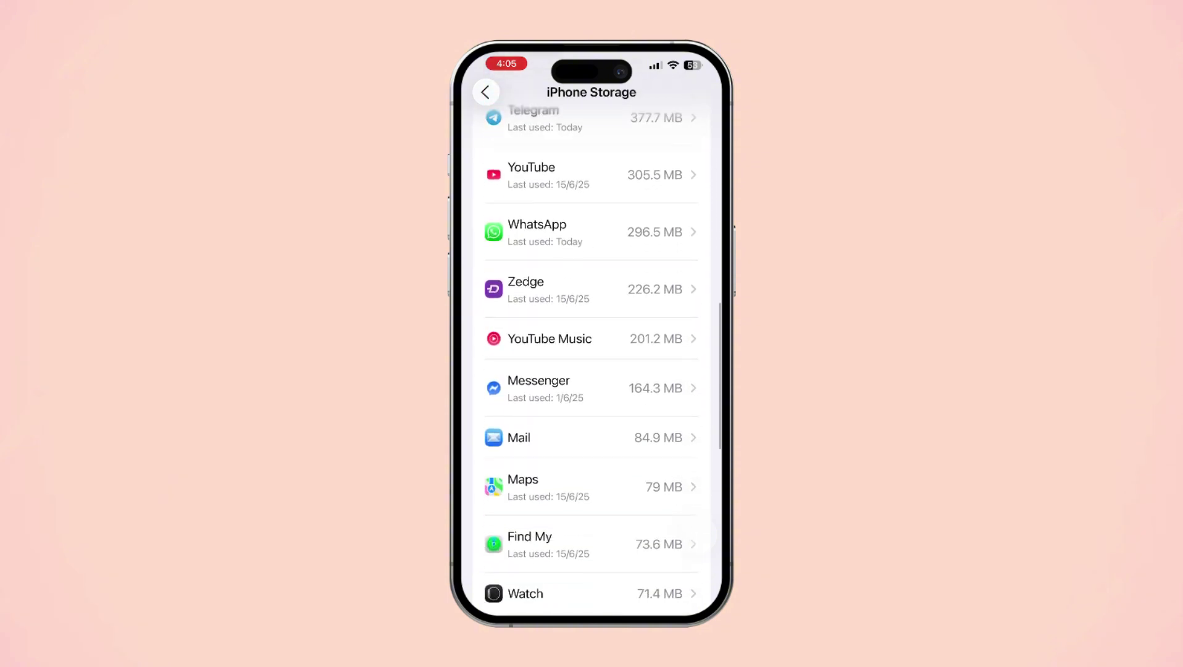
pyautogui.scroll(-3, 693, 533)
pyautogui.scroll(-3, 694, 534)
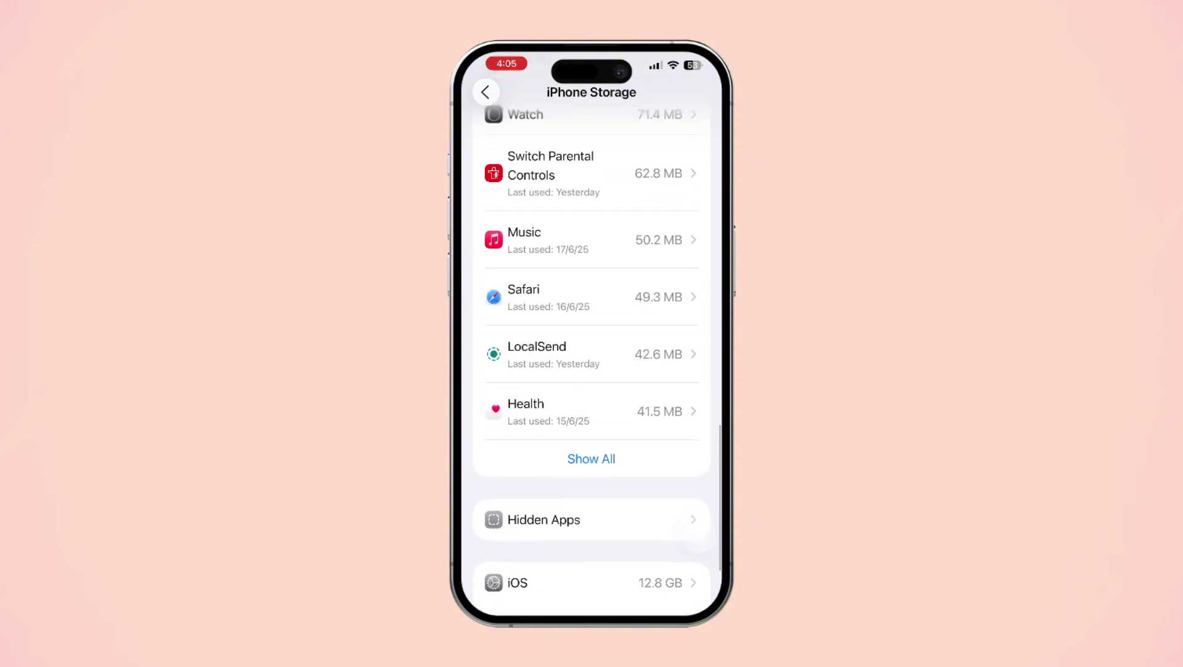
pyautogui.scroll(5, 534, 250)
pyautogui.click(524, 240)
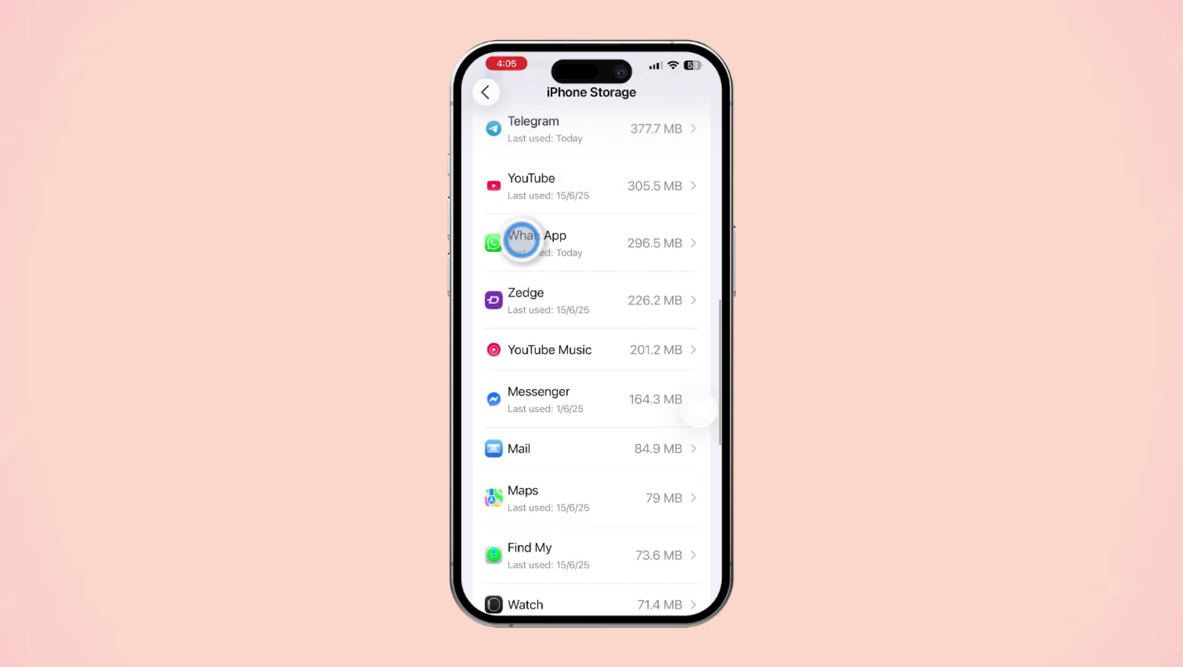
pyautogui.click(590, 314)
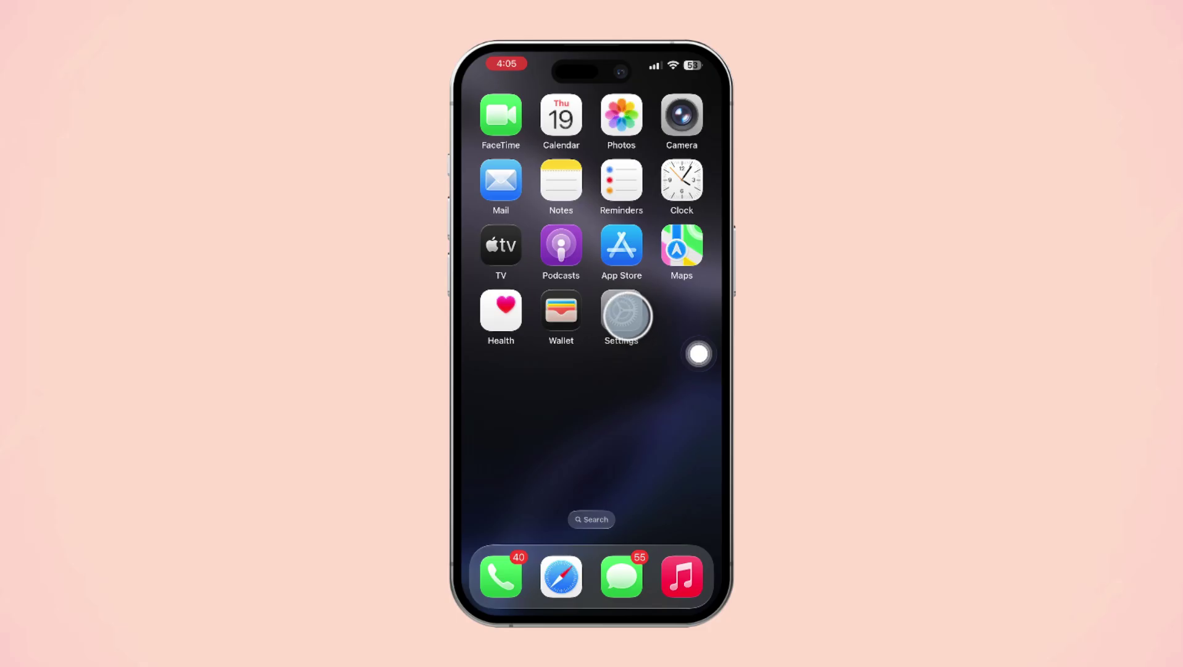
pyautogui.click(621, 311)
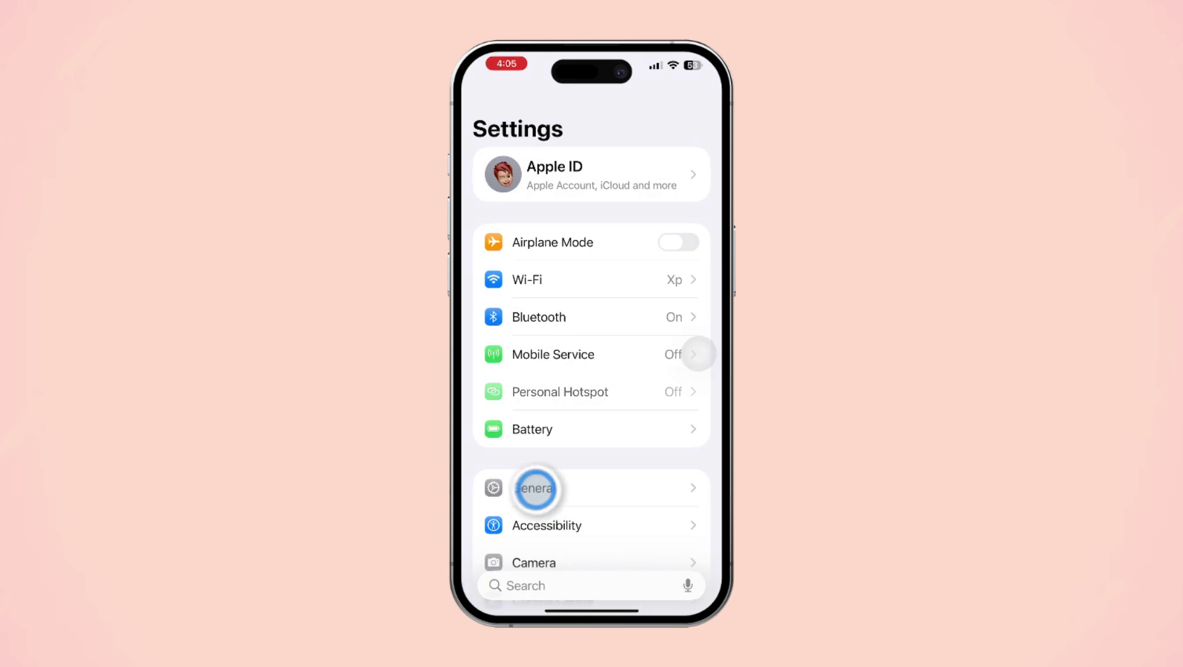
pyautogui.click(532, 488)
pyautogui.scroll(-5, 549, 533)
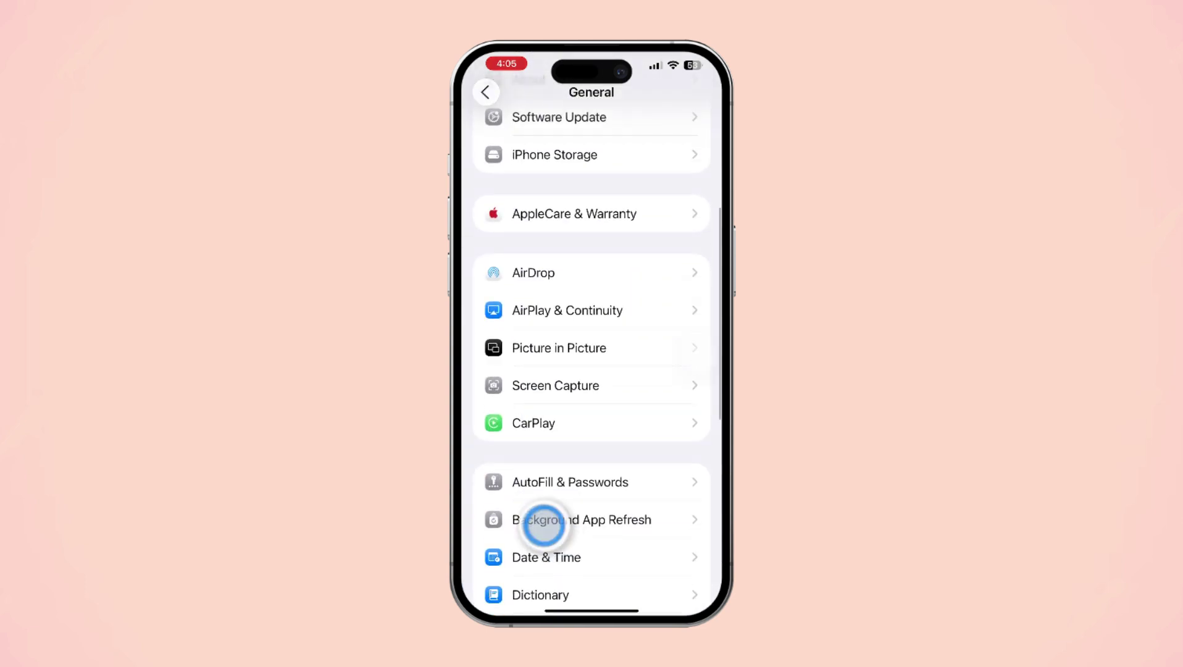
pyautogui.click(539, 520)
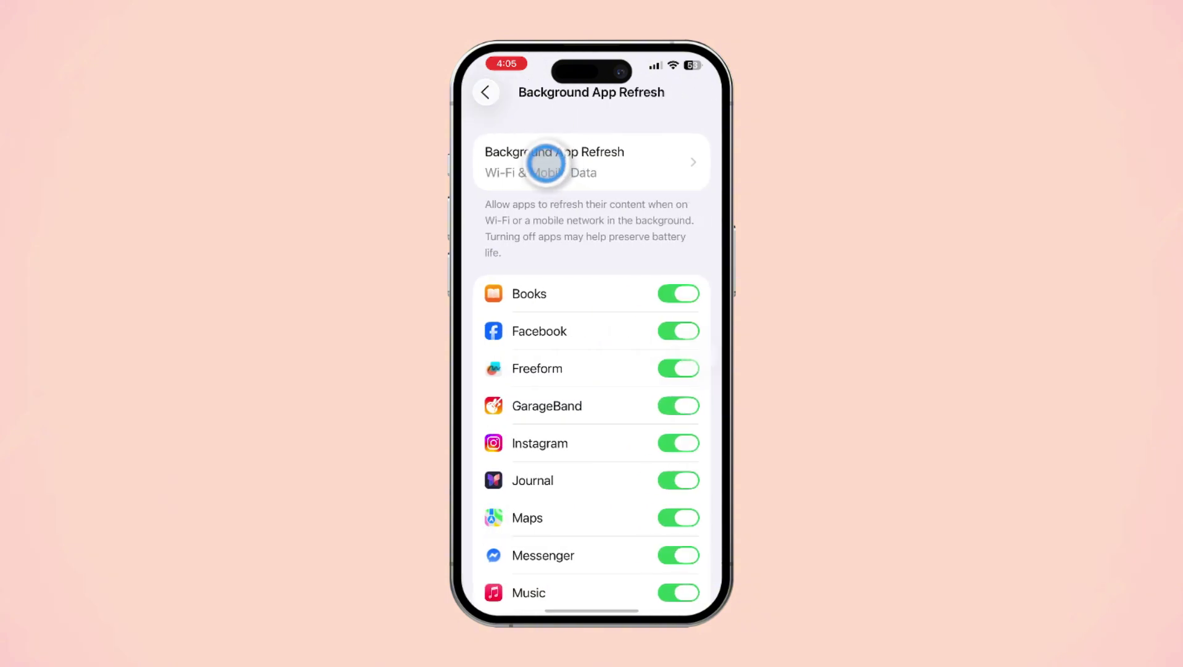
pyautogui.click(647, 162)
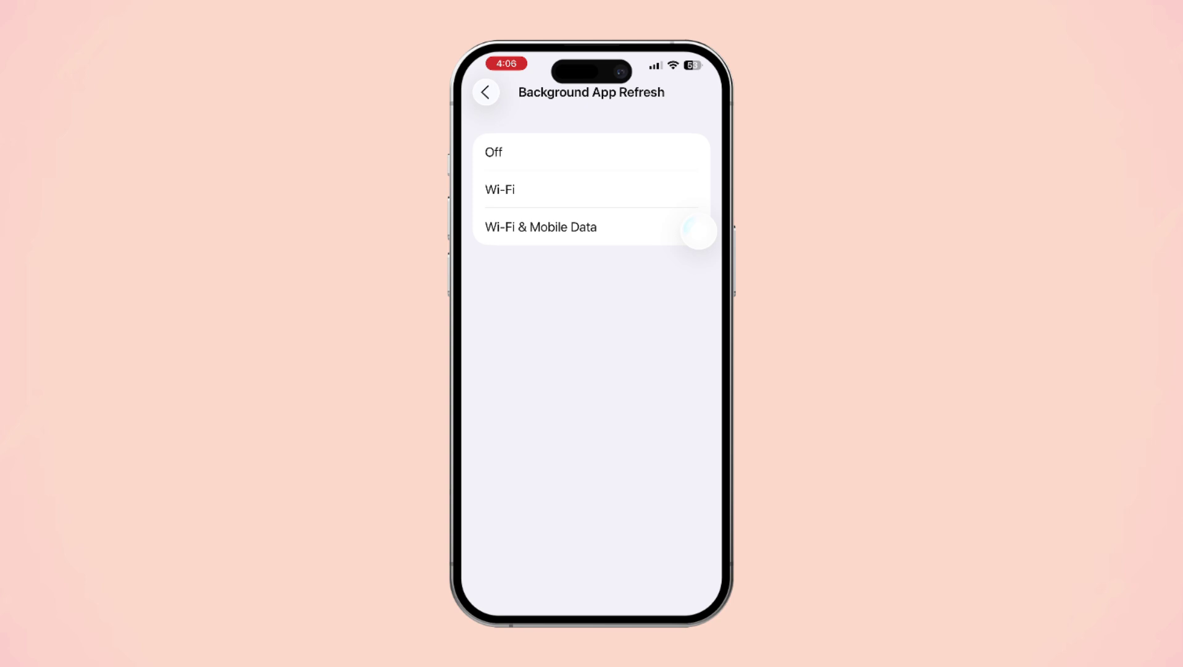
pyautogui.scroll(-10, 699, 303)
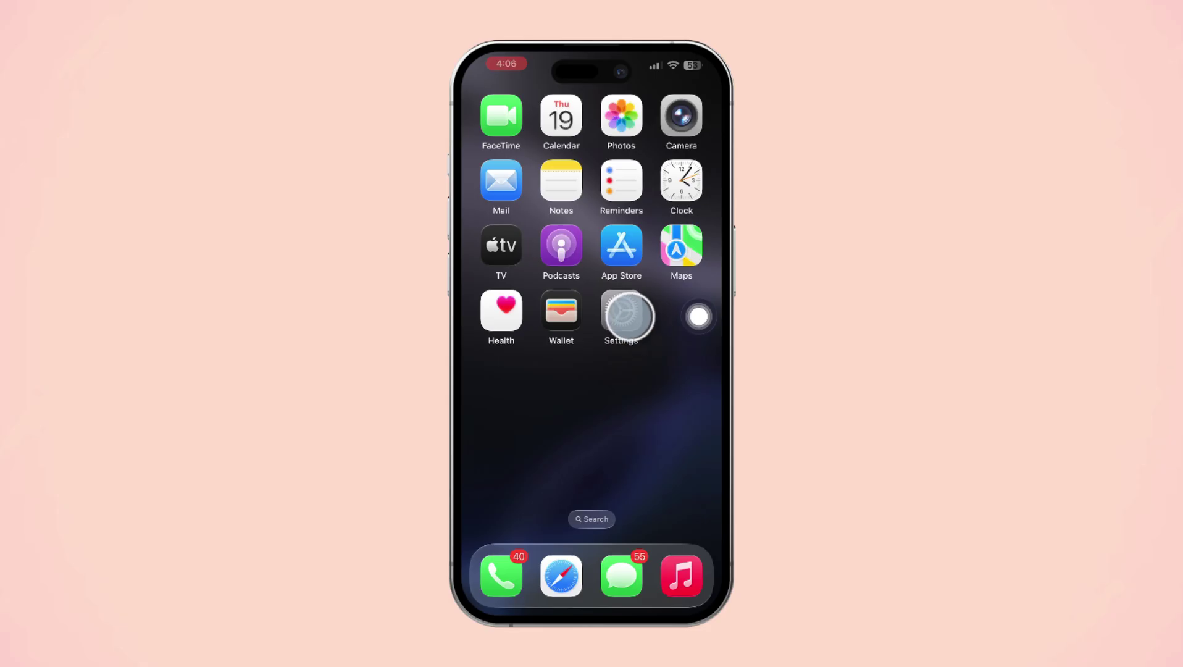
# Bring up the Delete App confirmation for TikTok under General > iPhone Storage
pyautogui.click(622, 311)
pyautogui.click(531, 488)
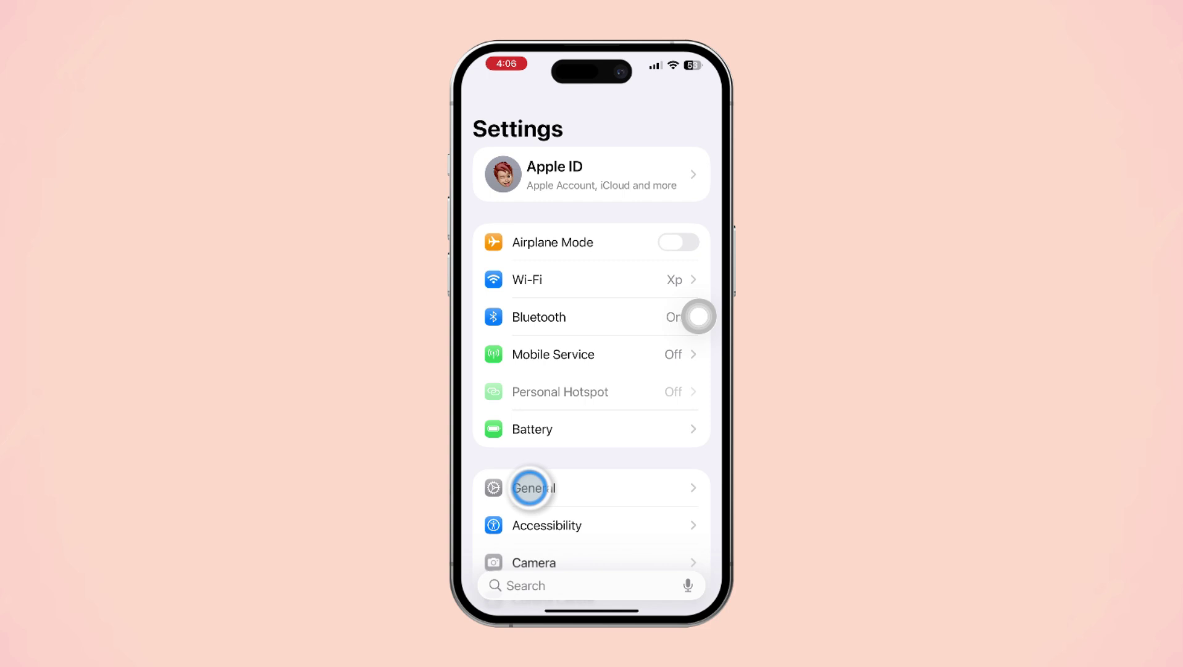
pyautogui.moveTo(541, 364); pyautogui.dragTo(532, 351)
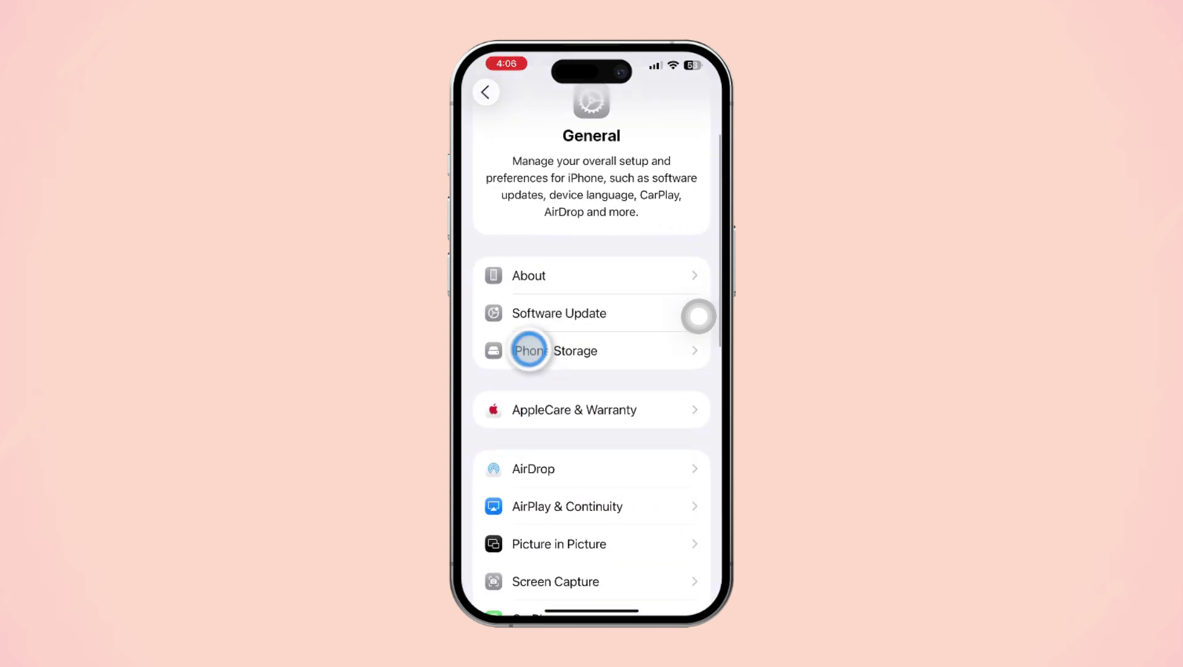
pyautogui.click(530, 350)
pyautogui.scroll(-2, 591, 370)
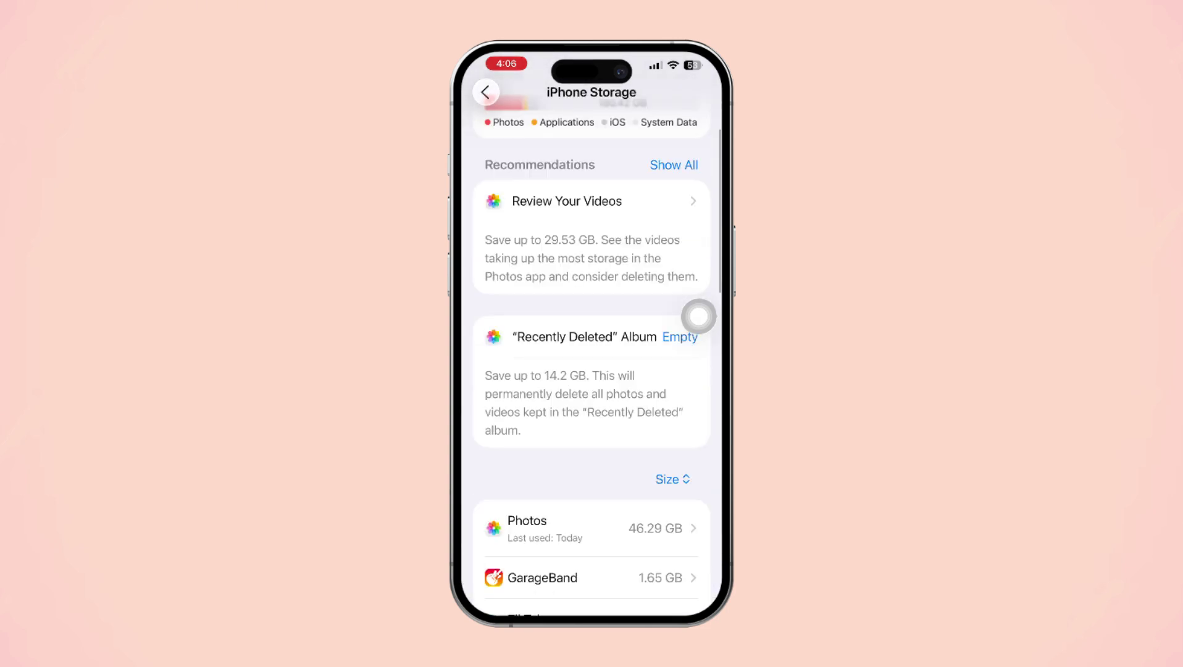
pyautogui.scroll(-2, 700, 316)
pyautogui.scroll(-5, 592, 369)
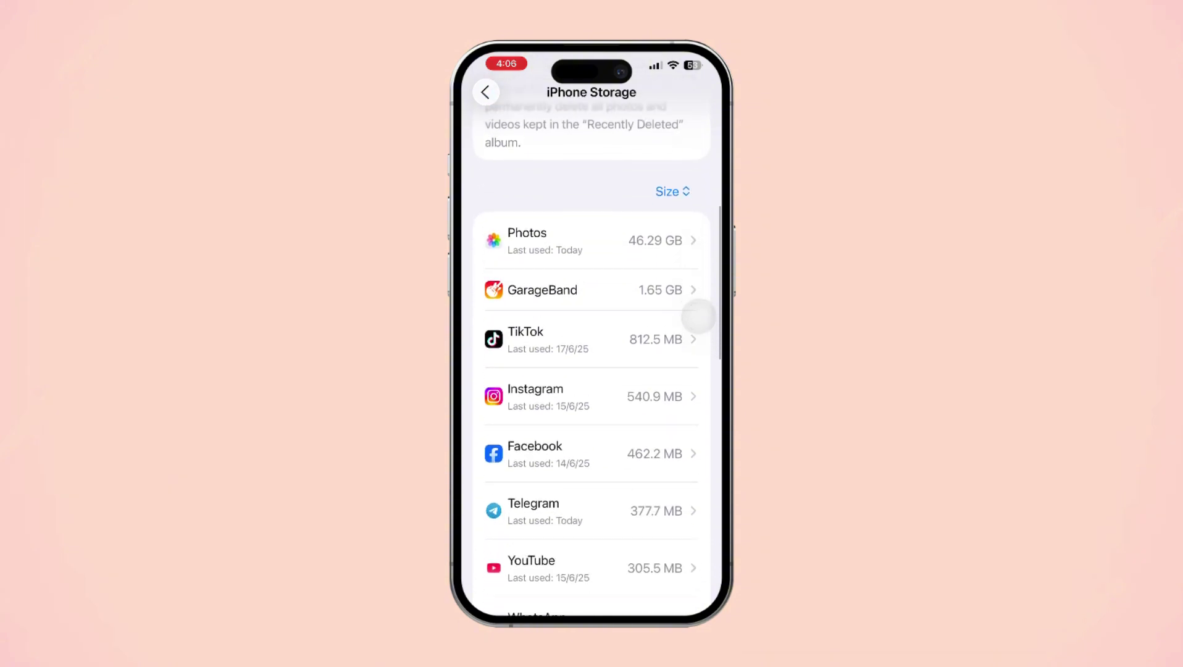
pyautogui.click(521, 302)
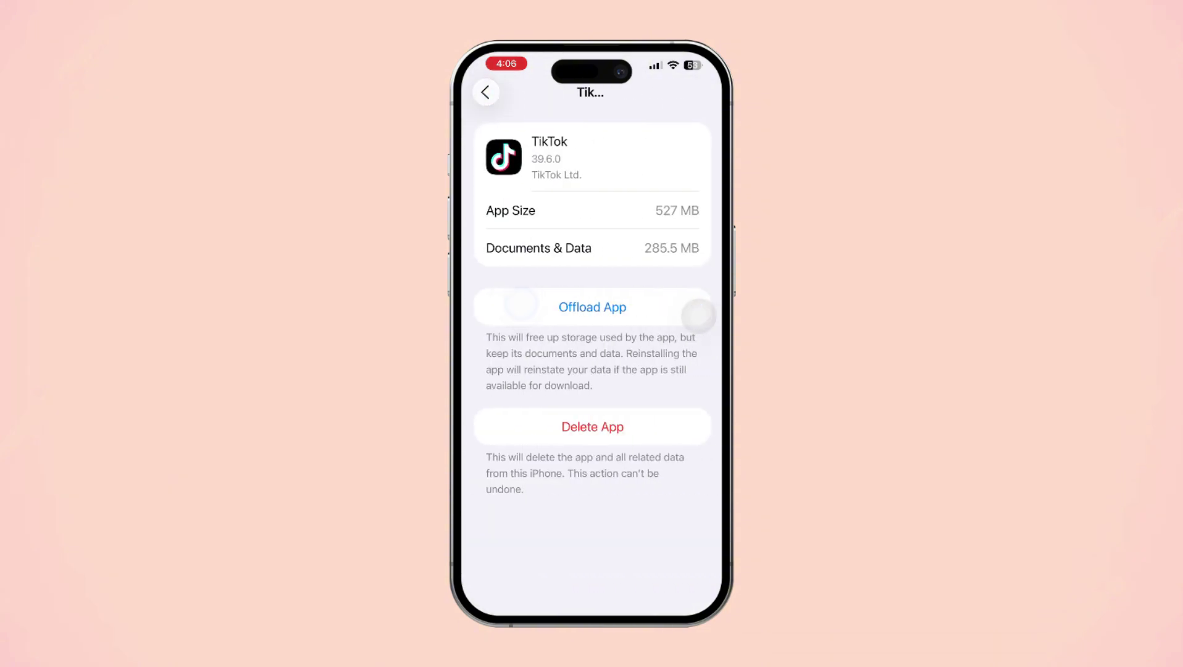
pyautogui.click(578, 426)
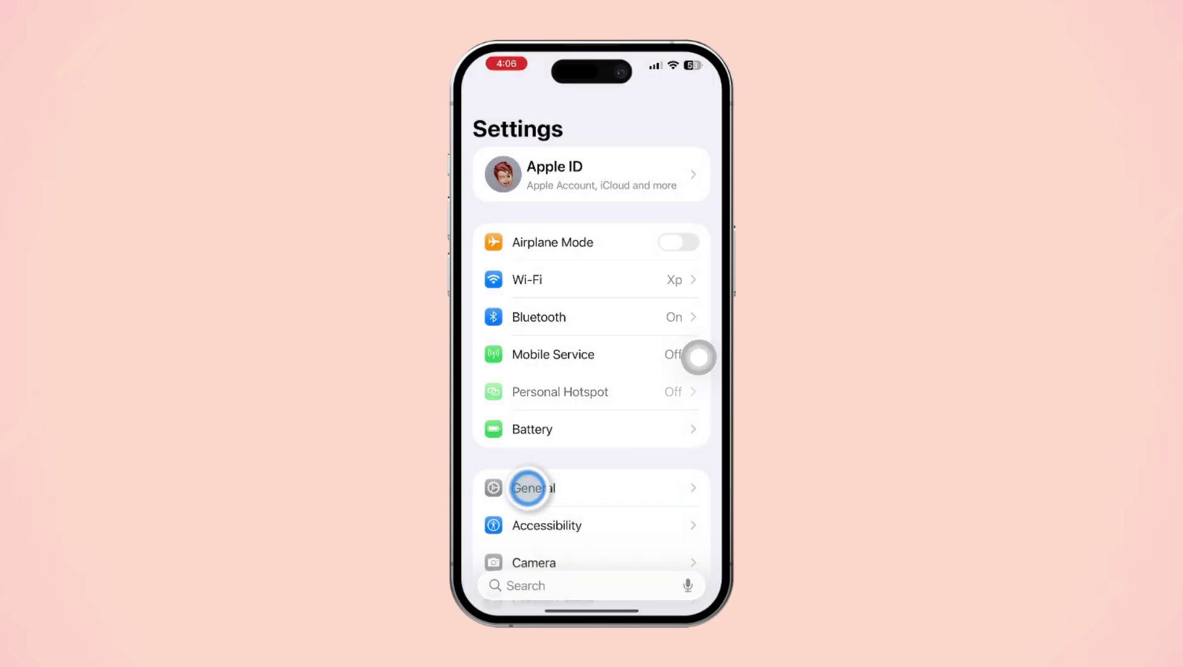
# Show the reset choices under General > Transfer or Reset iPhone, then return home
pyautogui.click(528, 488)
pyautogui.scroll(-10, 592, 369)
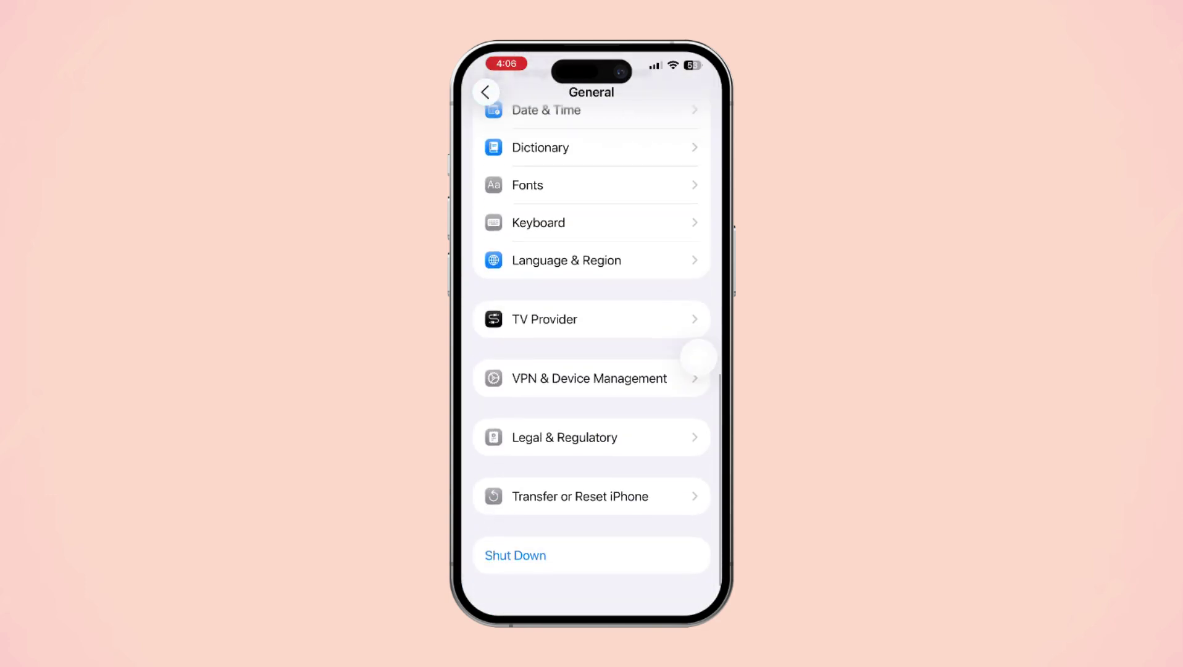
pyautogui.click(541, 499)
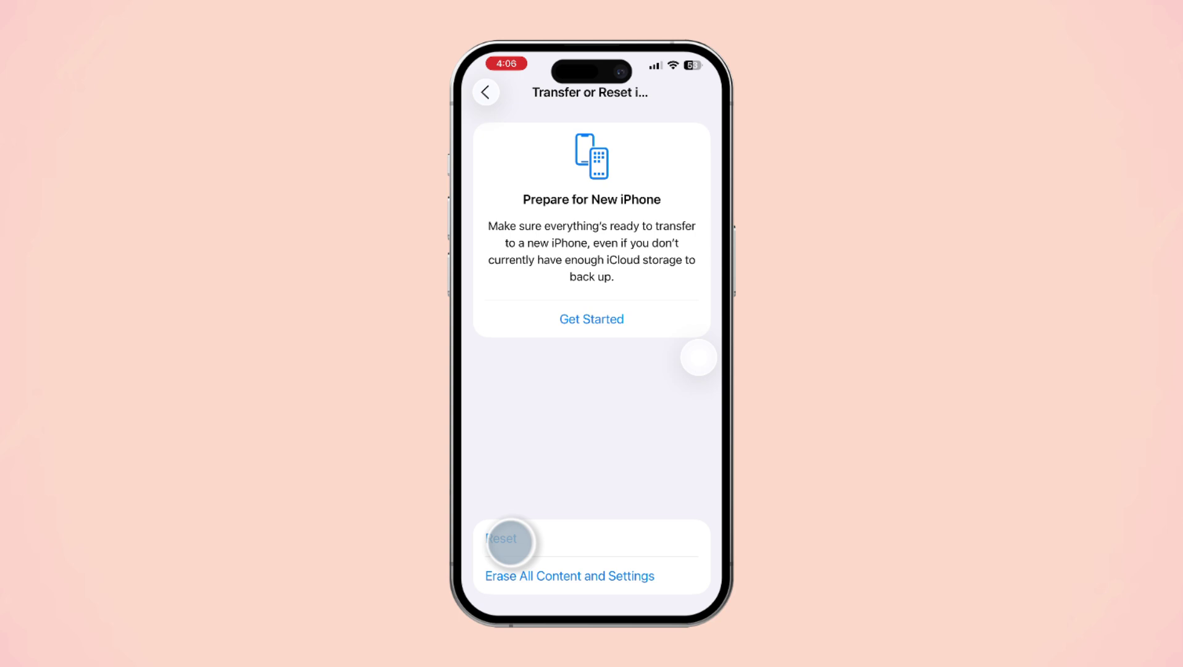
pyautogui.click(504, 537)
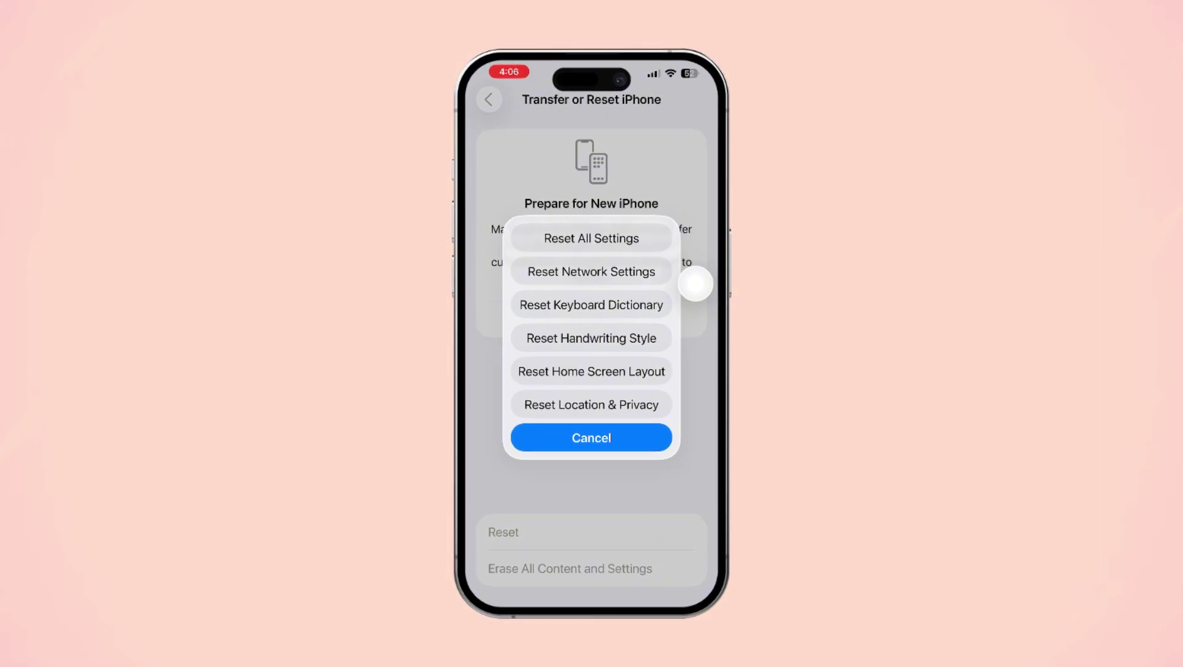
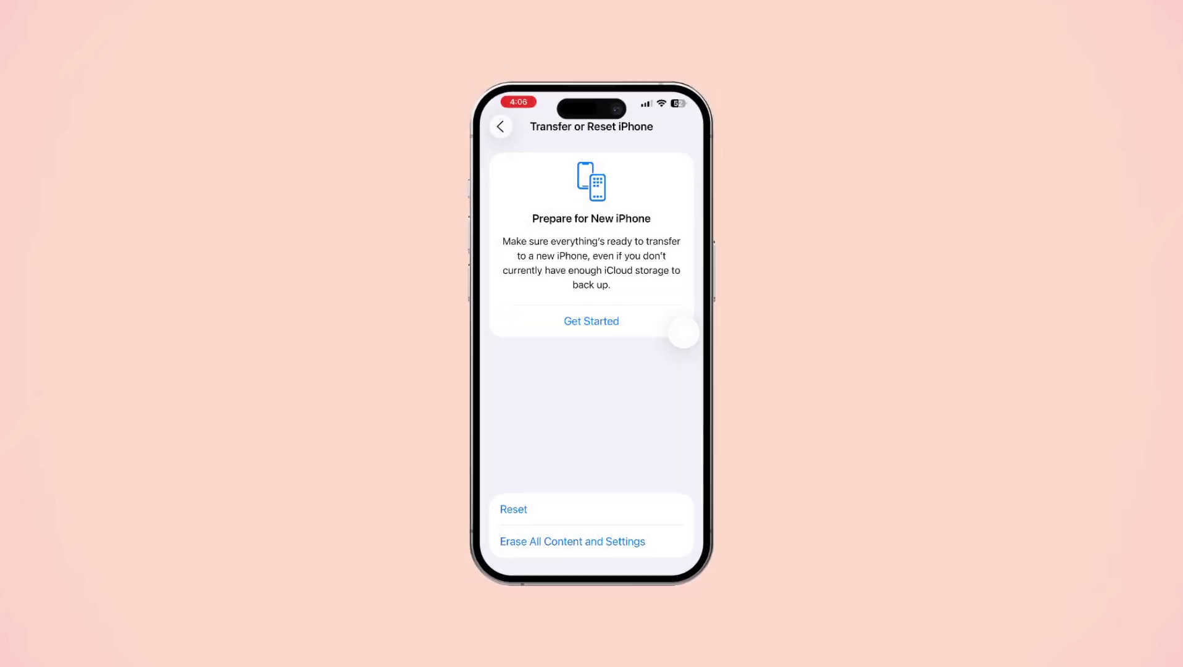
pyautogui.click(683, 333)
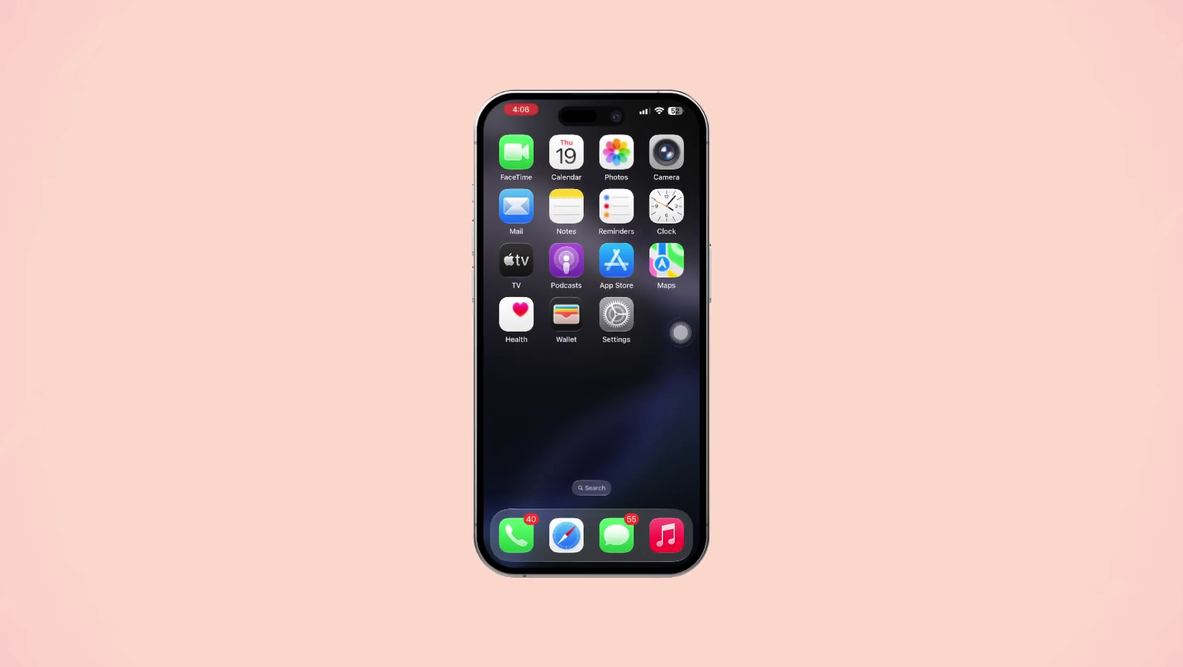
pyautogui.moveTo(518, 388)
pyautogui.mouseDown()
pyautogui.moveTo(684, 387)
pyautogui.moveTo(517, 388)
pyautogui.mouseUp()
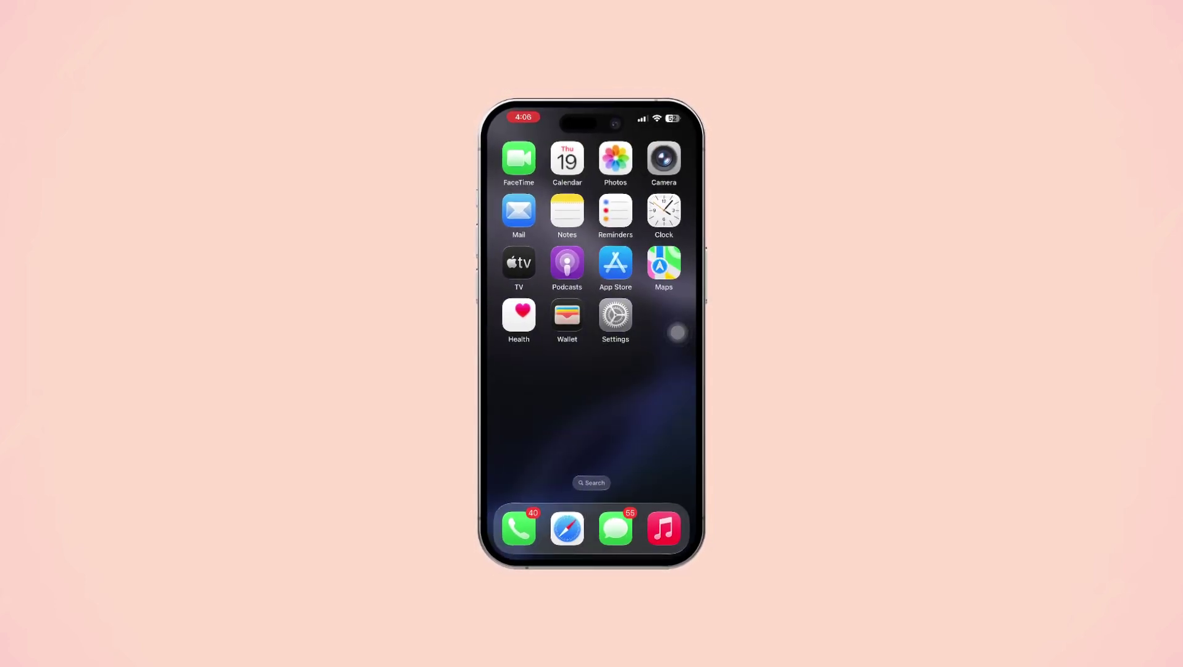